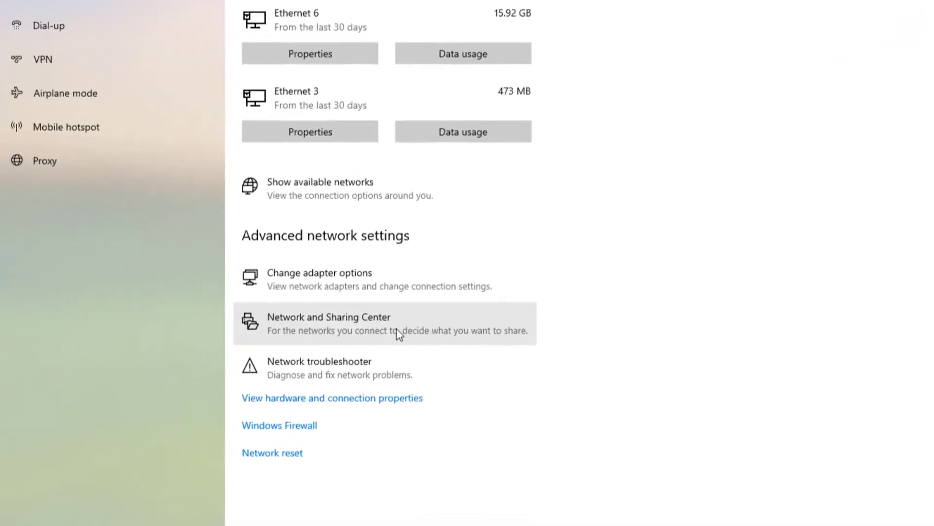
# Open Internet Protocol Version 4 (TCP/IPv4) properties for Ethernet 3 from Network and Sharing Center.
pyautogui.click(398, 329)
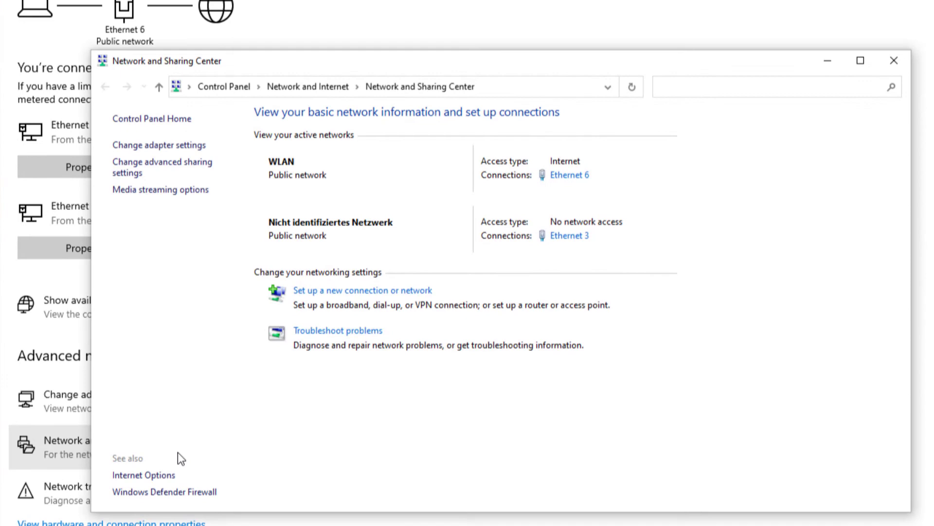
pyautogui.click(571, 239)
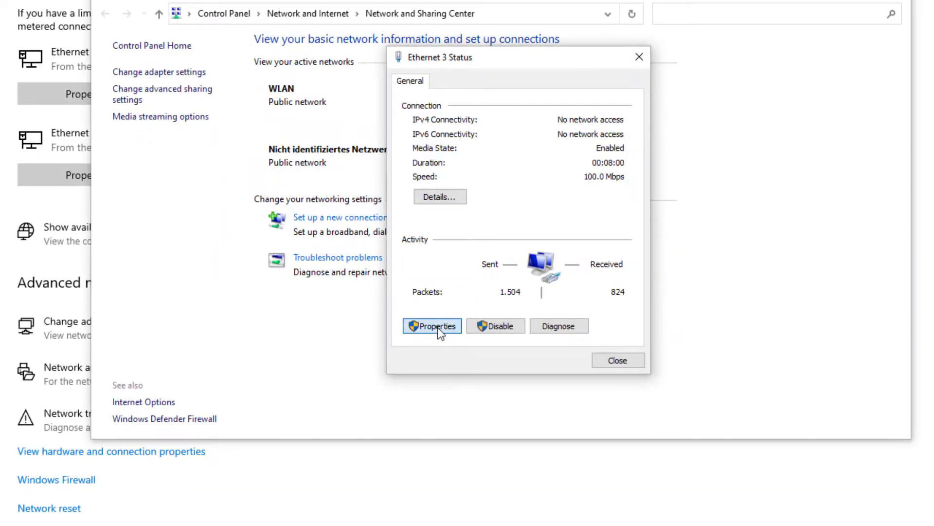
pyautogui.click(437, 328)
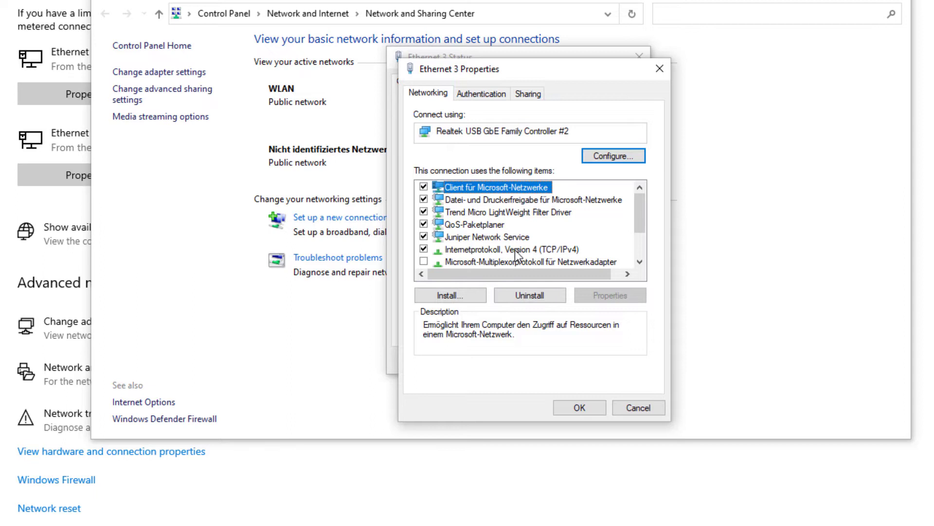
pyautogui.click(515, 250)
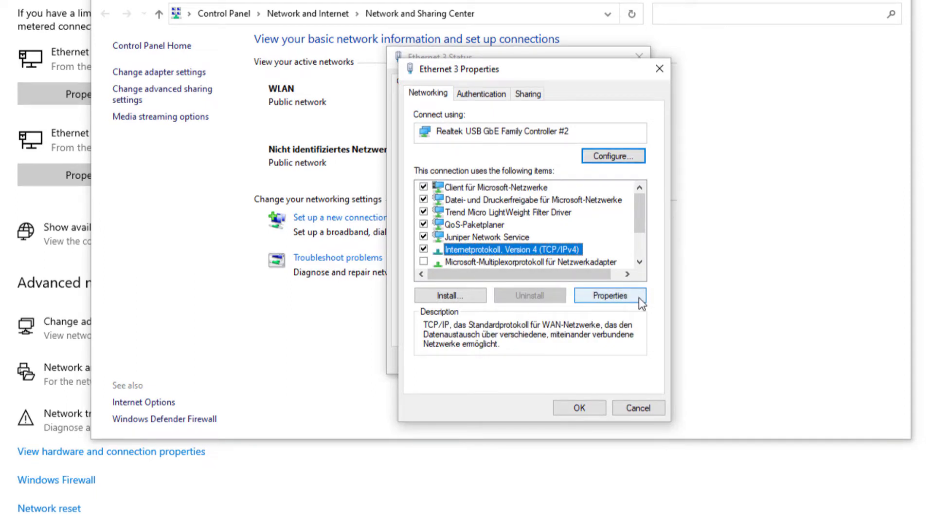
pyautogui.click(610, 295)
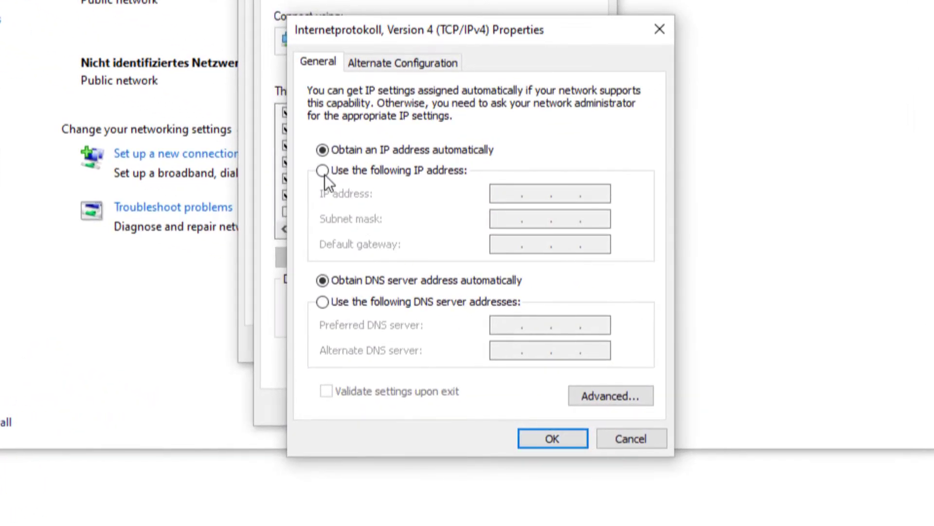
# Give Ethernet 3 the fixed IP 192.168.001.010 with subnet mask 255.255.255.0.
pyautogui.click(326, 168)
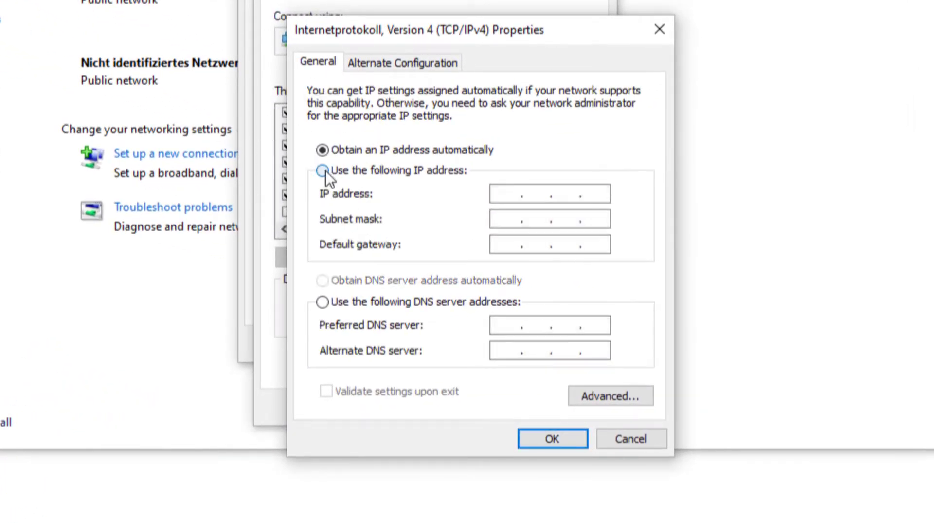
pyautogui.click(508, 195)
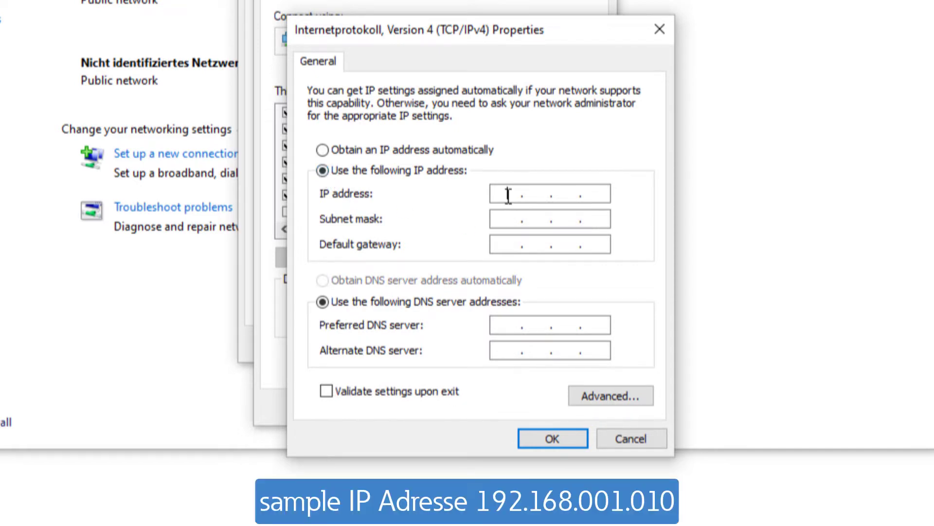
pyautogui.write('192 . 1')
pyautogui.write('68 . 00')
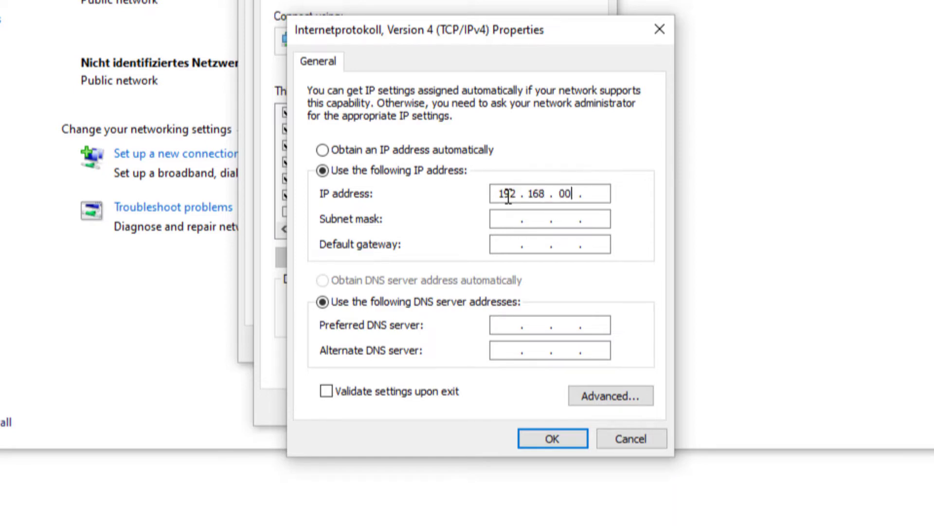
pyautogui.write('1 . 010')
pyautogui.press('Tab')
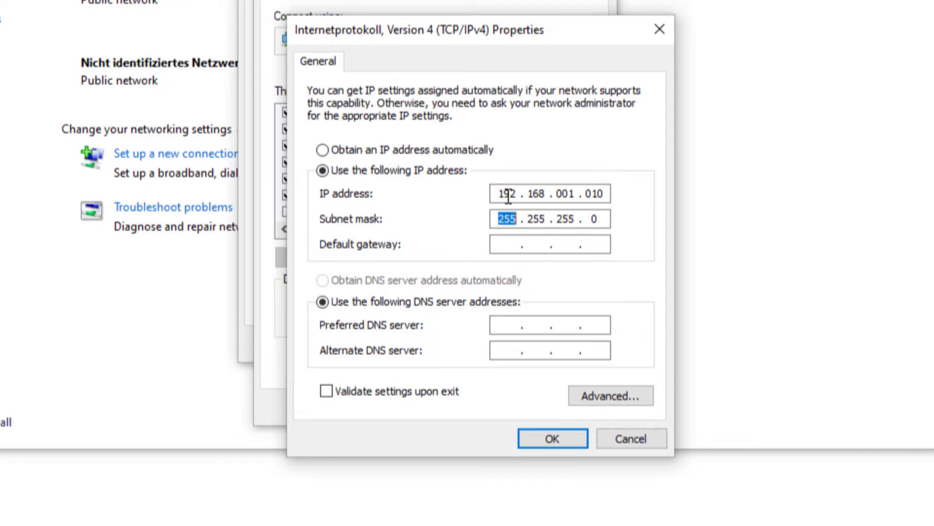
pyautogui.click(549, 441)
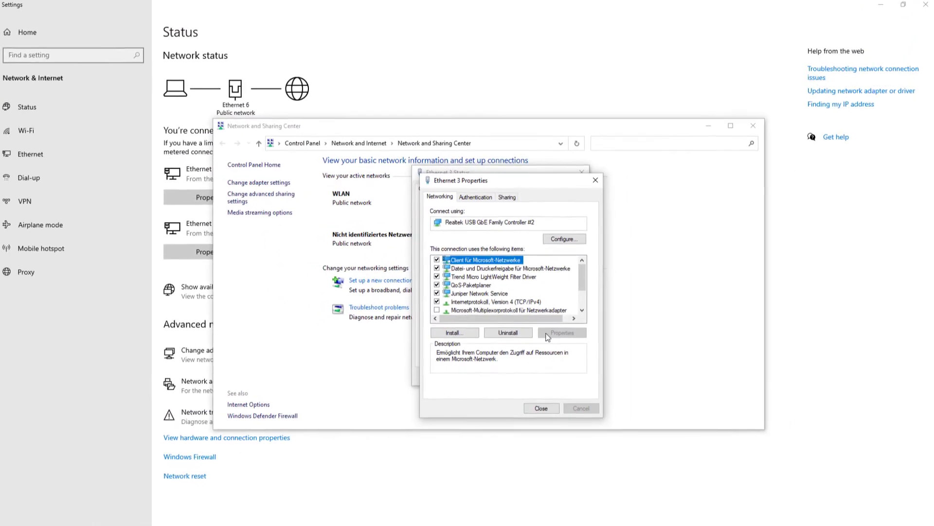
# Close the Ethernet 3 properties, Ethernet 3 status and Network and Sharing Center windows.
pyautogui.click(540, 407)
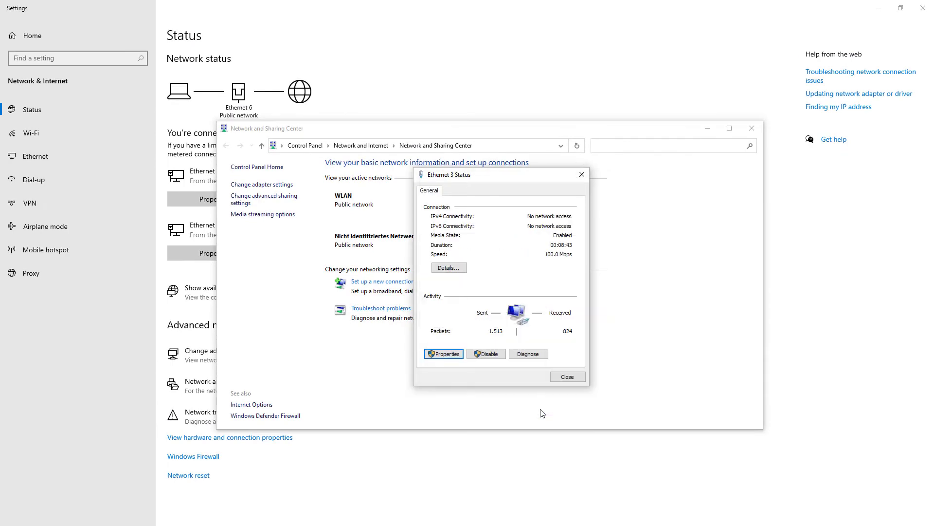
pyautogui.click(569, 379)
pyautogui.click(751, 128)
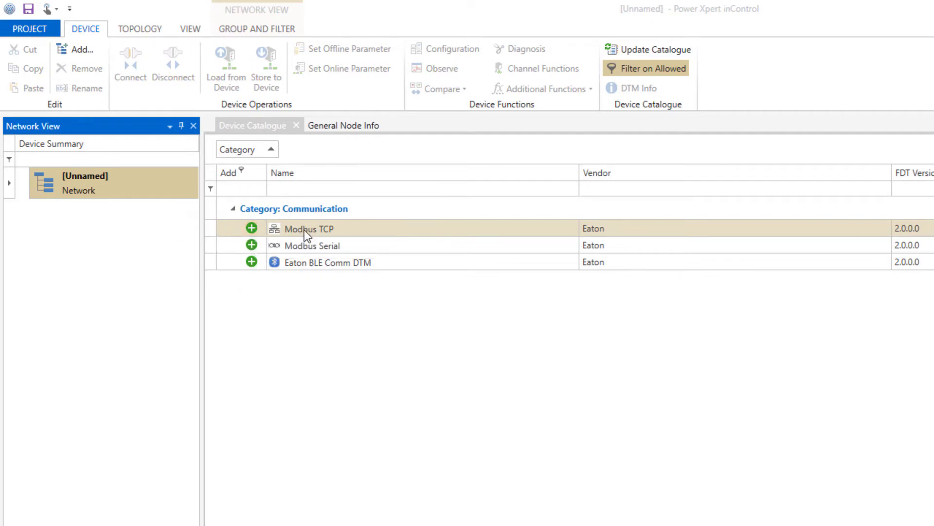
# Add Modbus TCP to the network and place a PowerXL DM1 drive under the Modbus TCP node.
pyautogui.moveTo(305, 230)
pyautogui.mouseDown()
pyautogui.moveTo(153, 254)
pyautogui.moveTo(84, 180)
pyautogui.mouseUp()
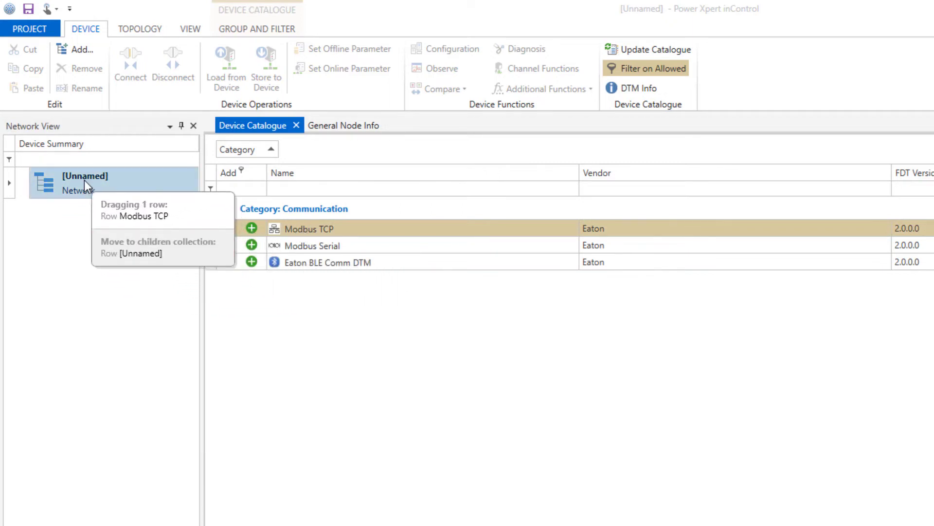
pyautogui.moveTo(85, 180); pyautogui.dragTo(323, 231)
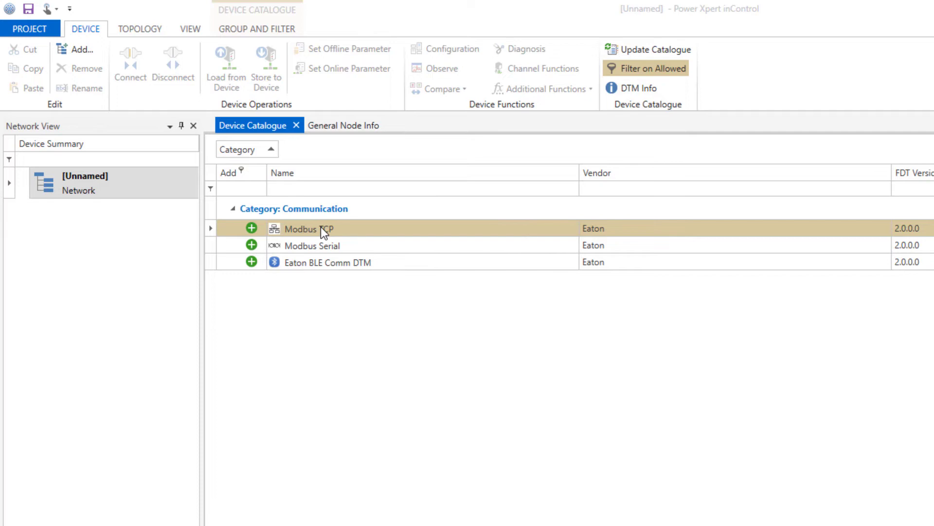
pyautogui.doubleClick(322, 230)
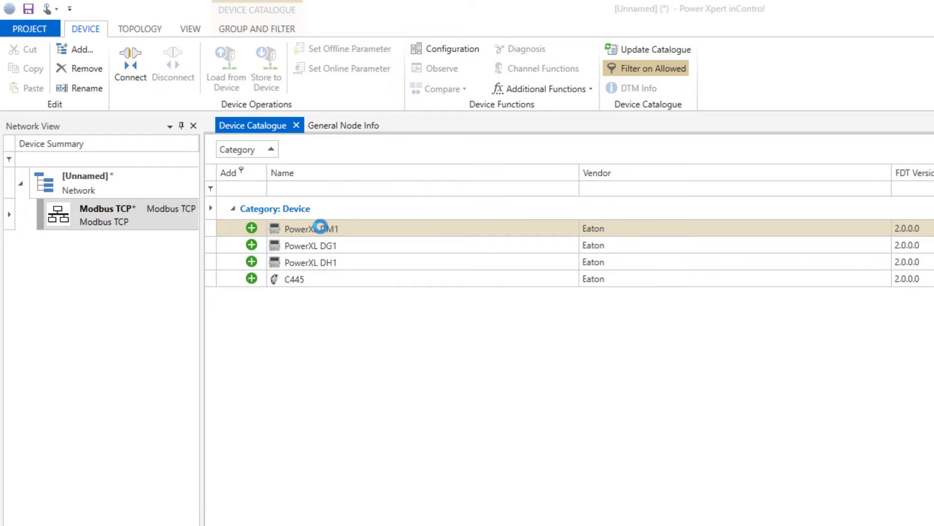
pyautogui.click(322, 228)
pyautogui.moveTo(331, 235); pyautogui.dragTo(175, 261)
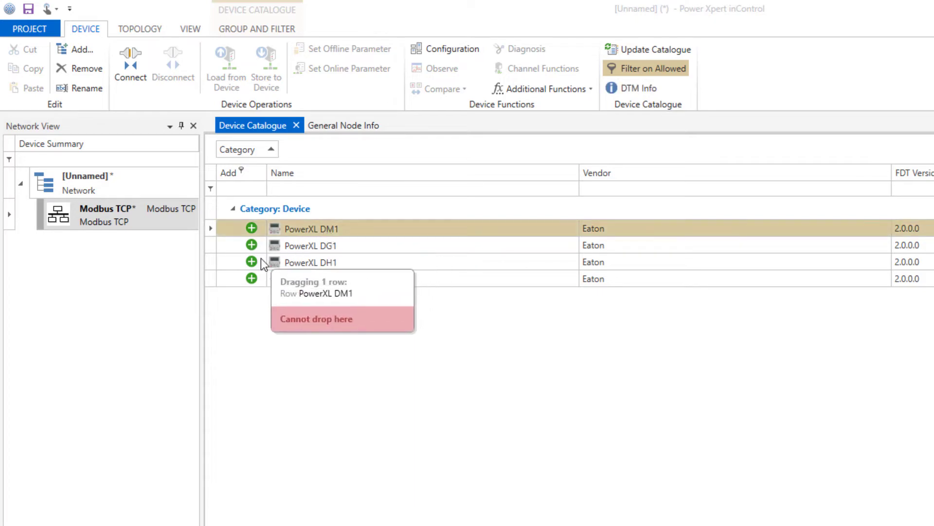
pyautogui.moveTo(176, 261); pyautogui.dragTo(116, 222)
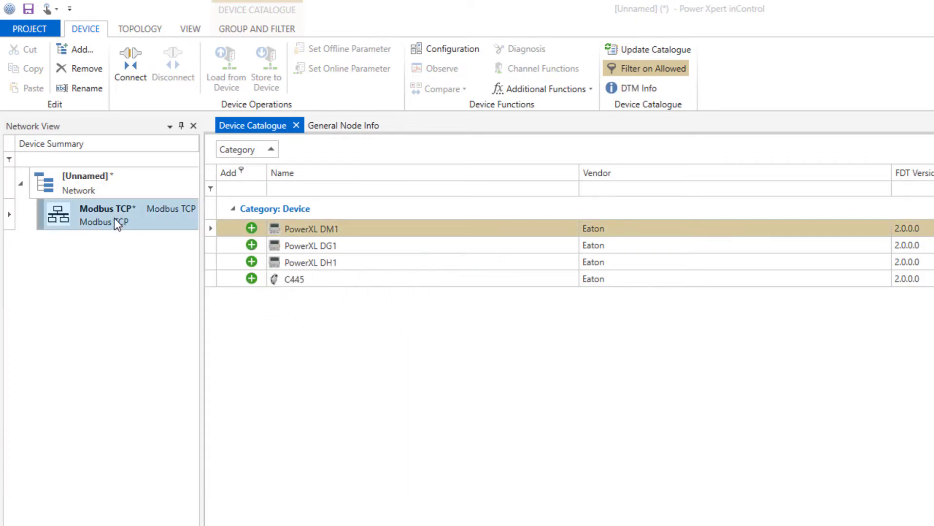
pyautogui.click(116, 223)
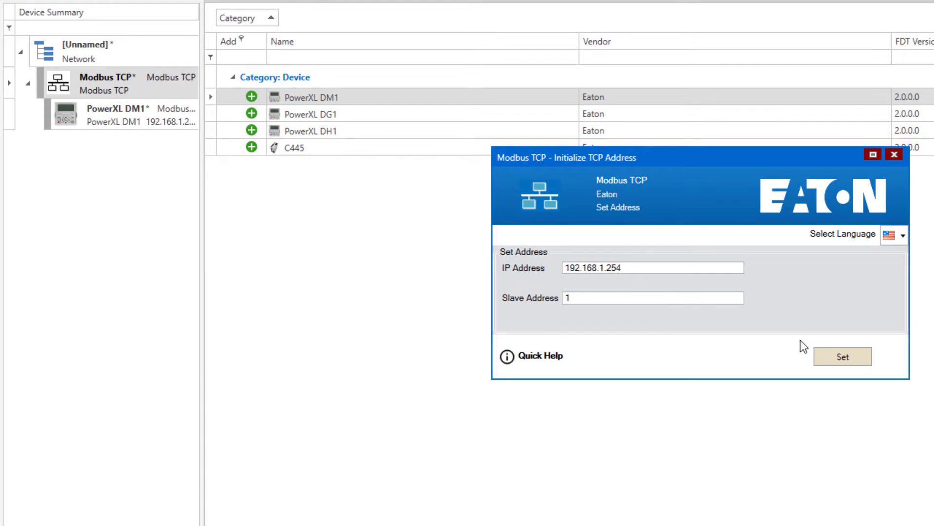
# Apply the drive address 192.168.1.254, then choose model DM1PRO and drive type DM1-321D6.
pyautogui.click(841, 360)
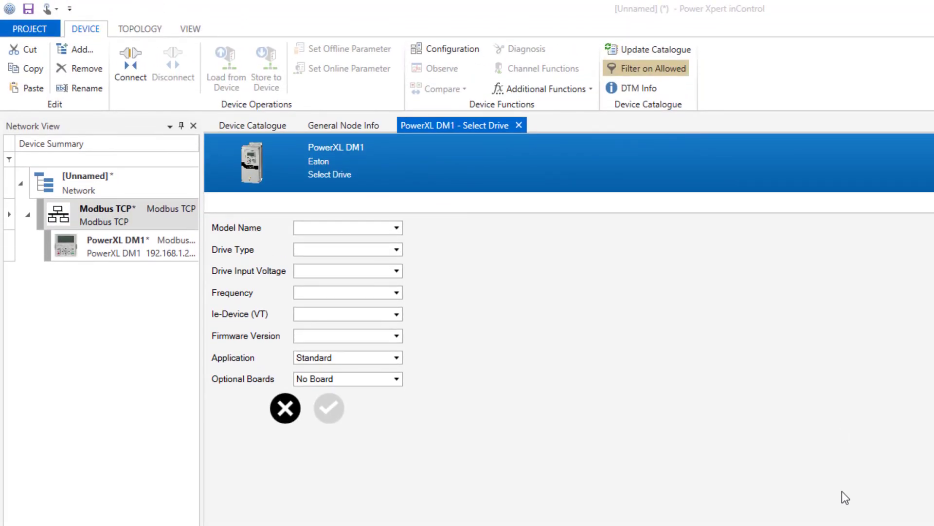
pyautogui.click(399, 229)
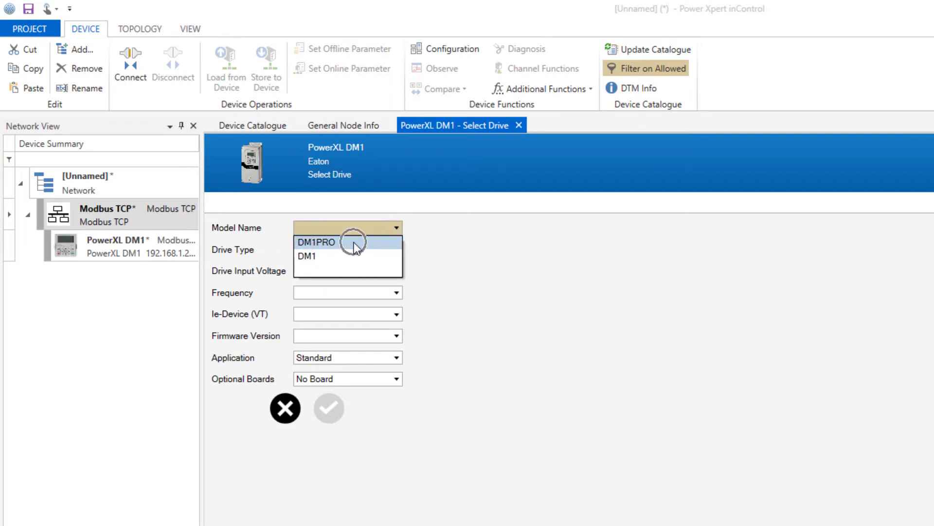
pyautogui.click(356, 248)
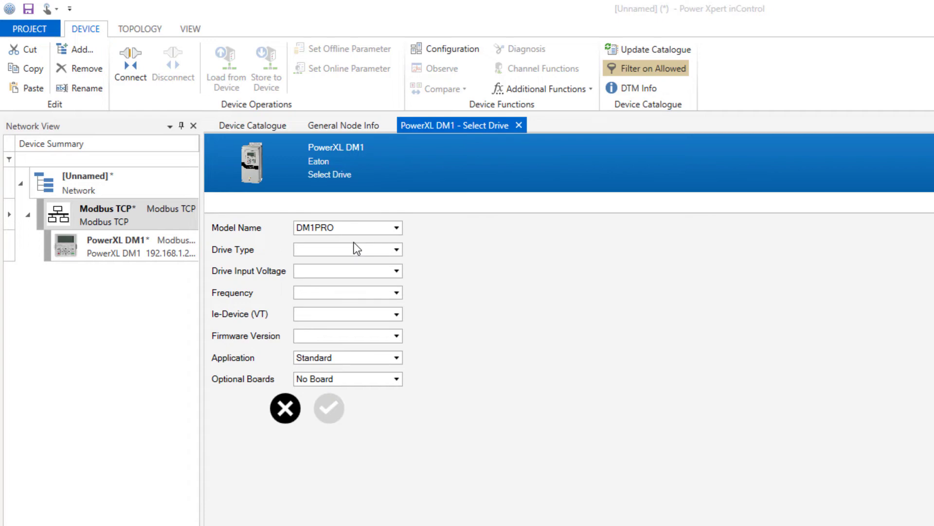
pyautogui.click(356, 250)
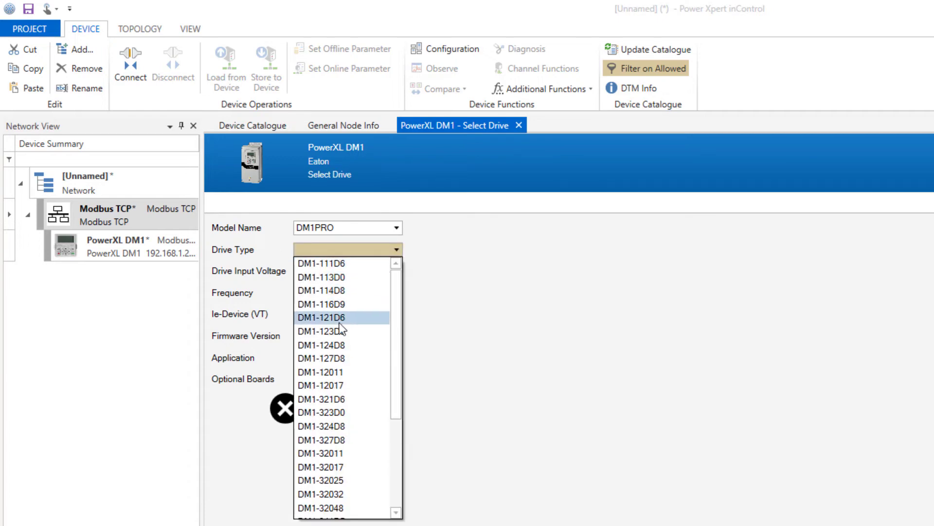
pyautogui.click(356, 406)
pyautogui.click(357, 406)
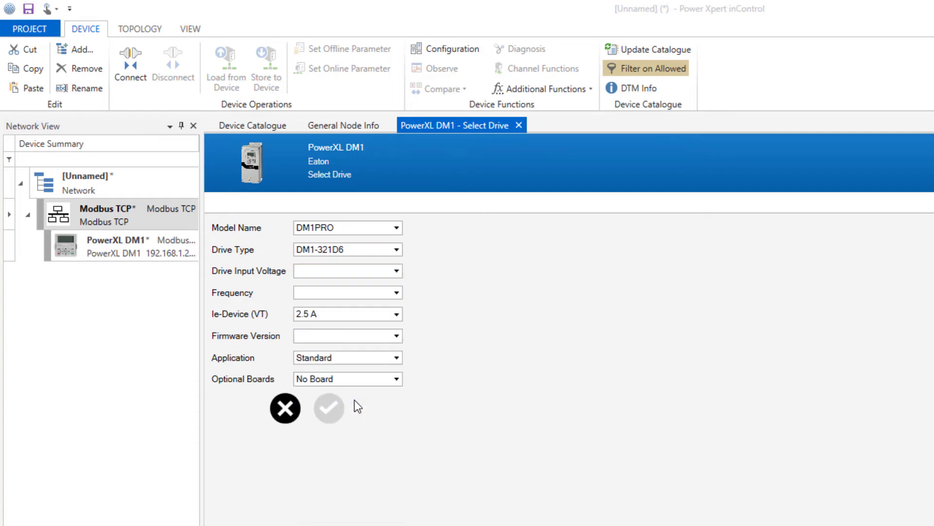
# Choose 230 V input, firmware DM1-Pro-V01.07 and Standard application, then confirm the drive selection.
pyautogui.click(348, 279)
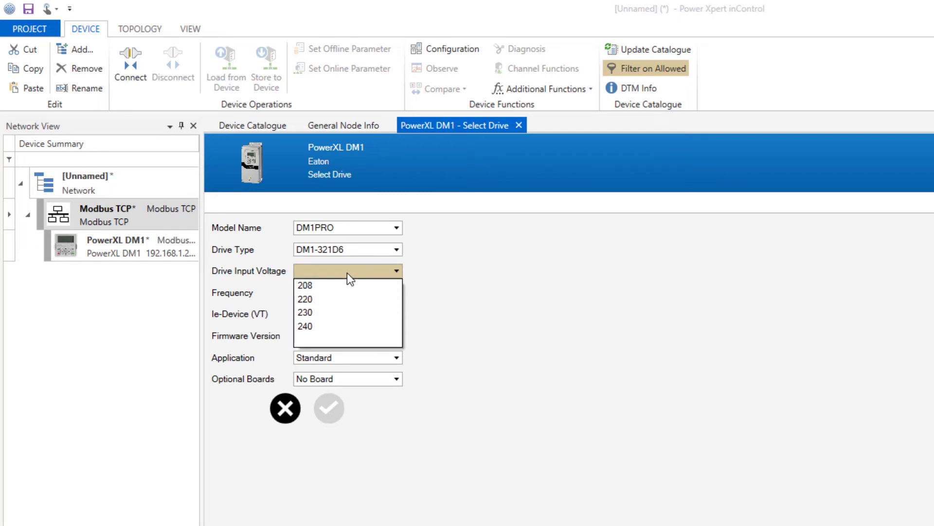
pyautogui.click(321, 314)
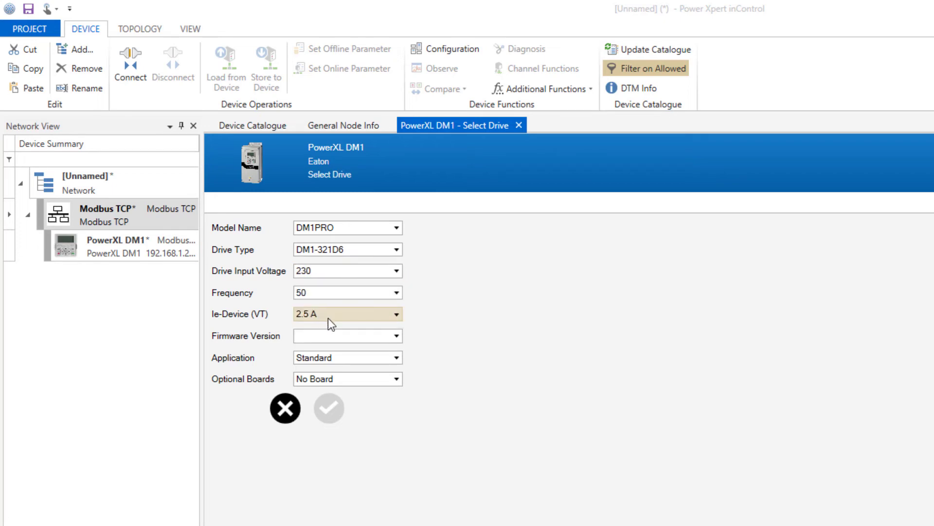
pyautogui.click(347, 335)
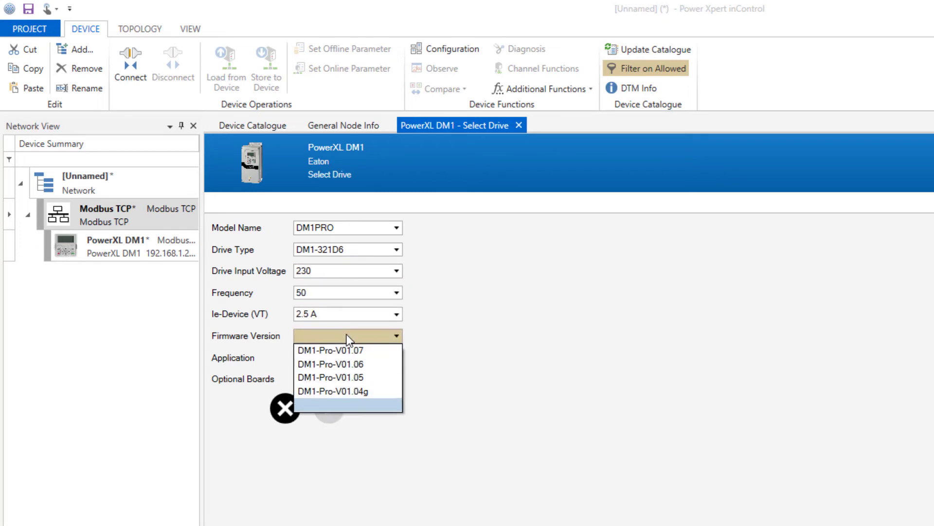
pyautogui.click(368, 350)
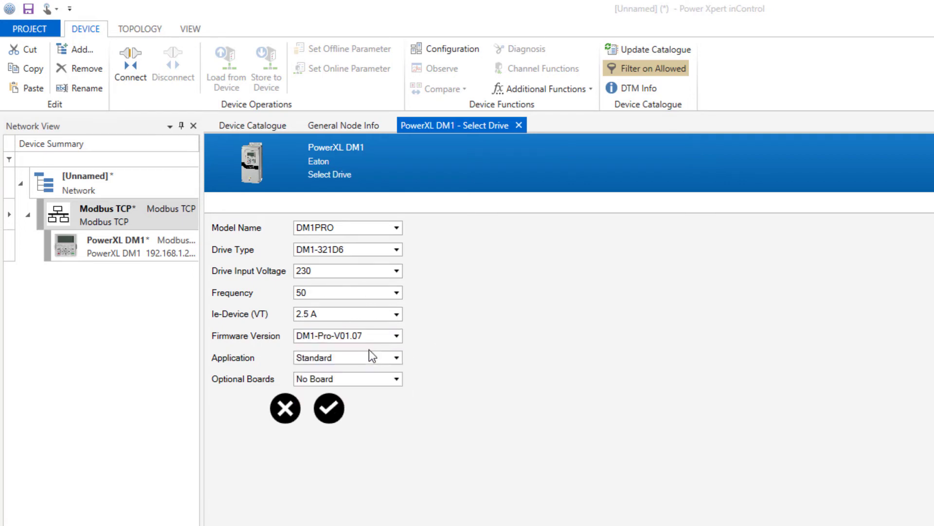
pyautogui.click(367, 355)
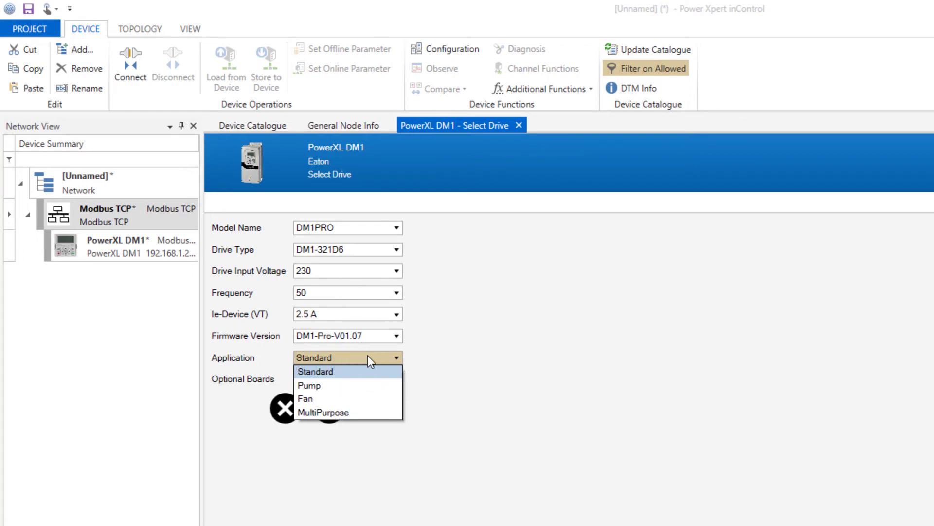
pyautogui.click(368, 356)
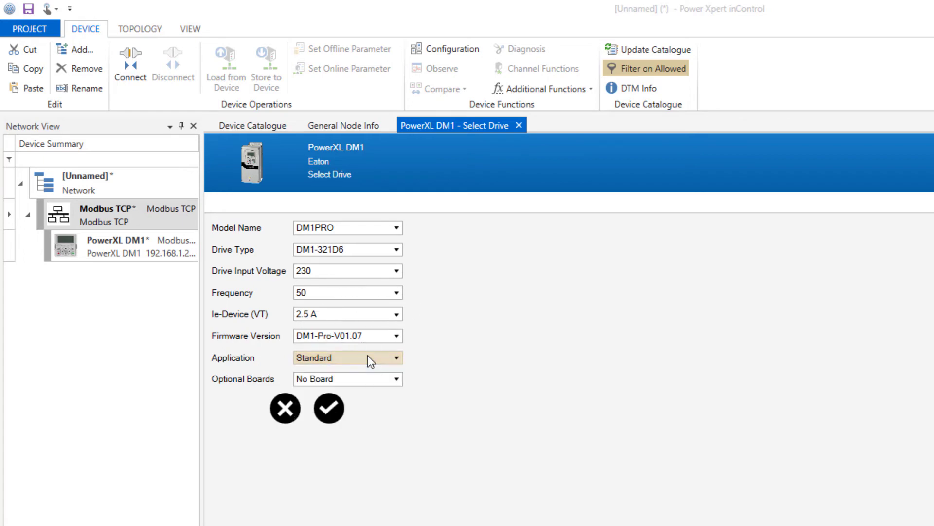
pyautogui.click(329, 408)
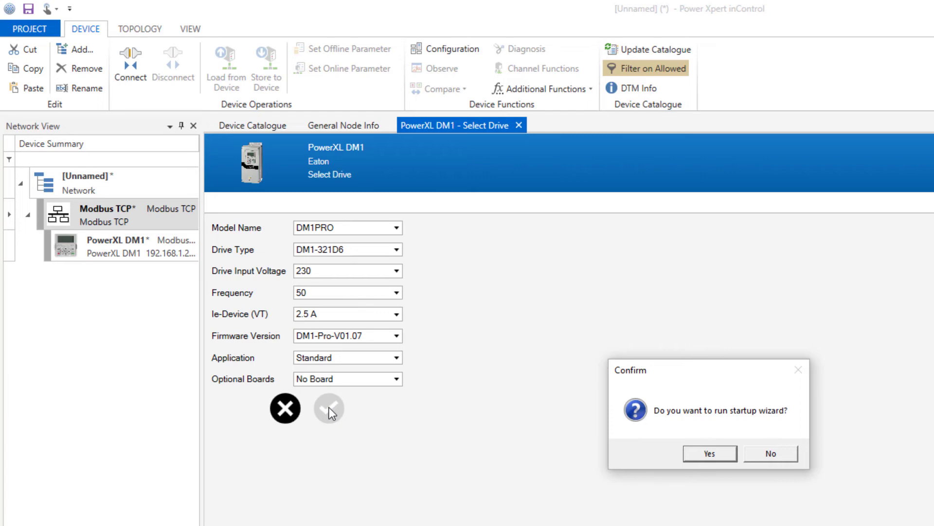
# Accept and finish the startup wizard, then widen the Network View panel.
pyautogui.press('Return')
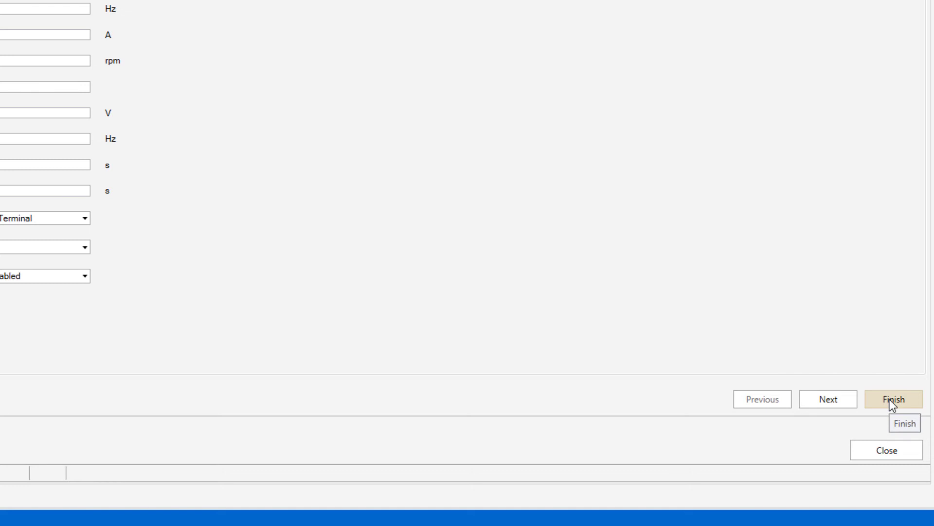
pyautogui.click(890, 400)
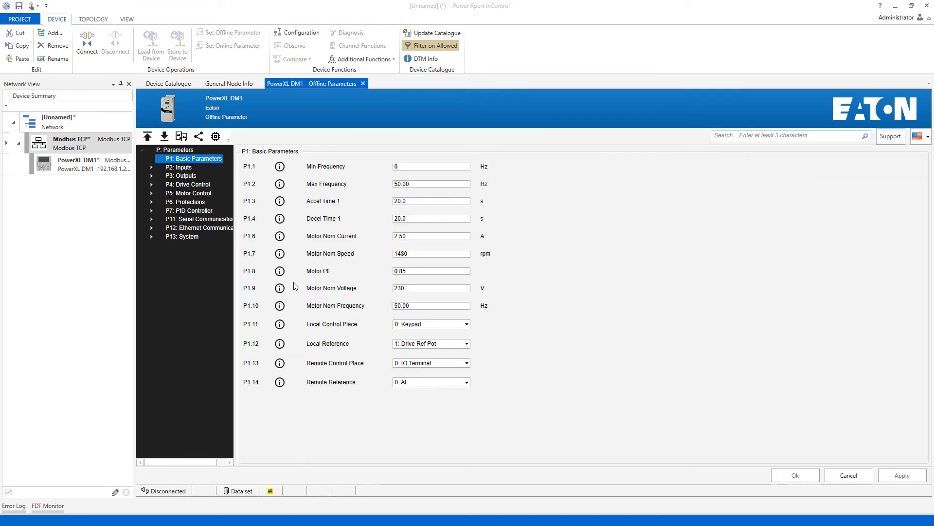
pyautogui.moveTo(135, 270); pyautogui.dragTo(214, 275)
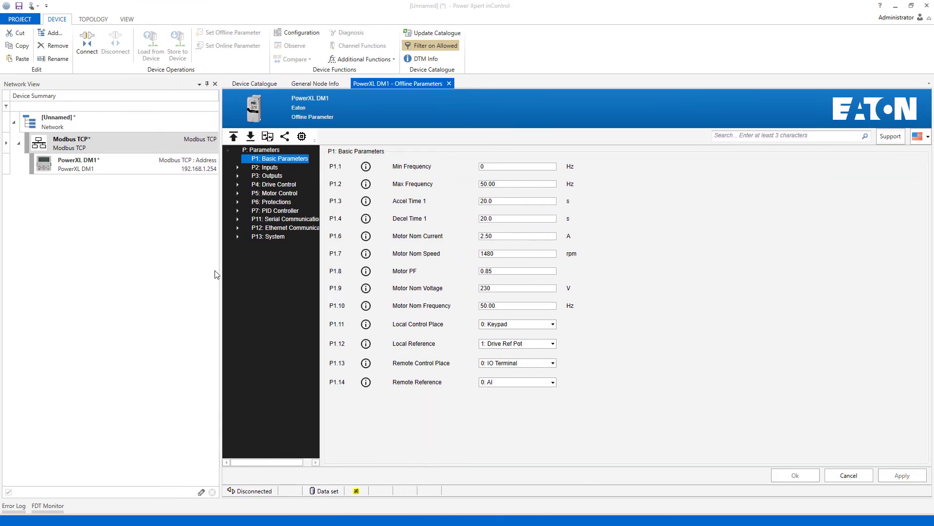
# Rename the PowerXL DM1 node to DM1PRO-321D6_App_Standard.
pyautogui.click(72, 163)
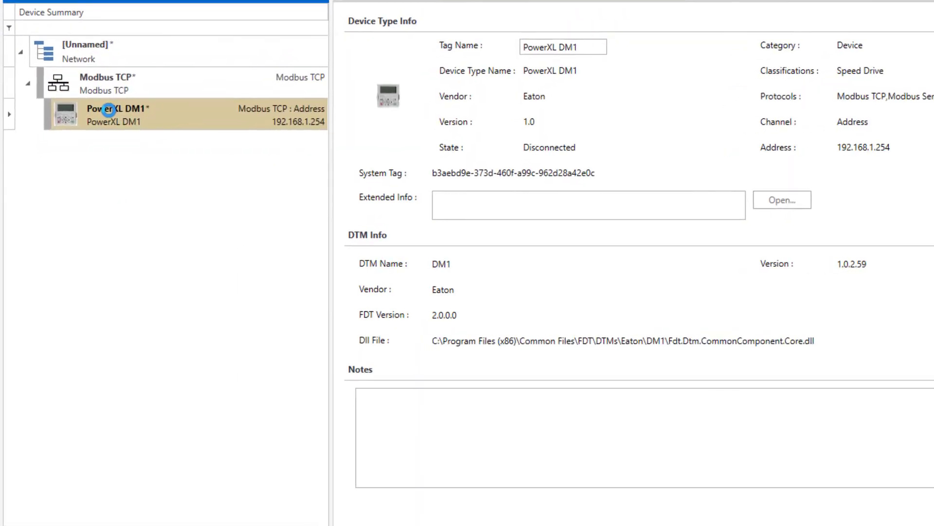
pyautogui.rightClick(109, 110)
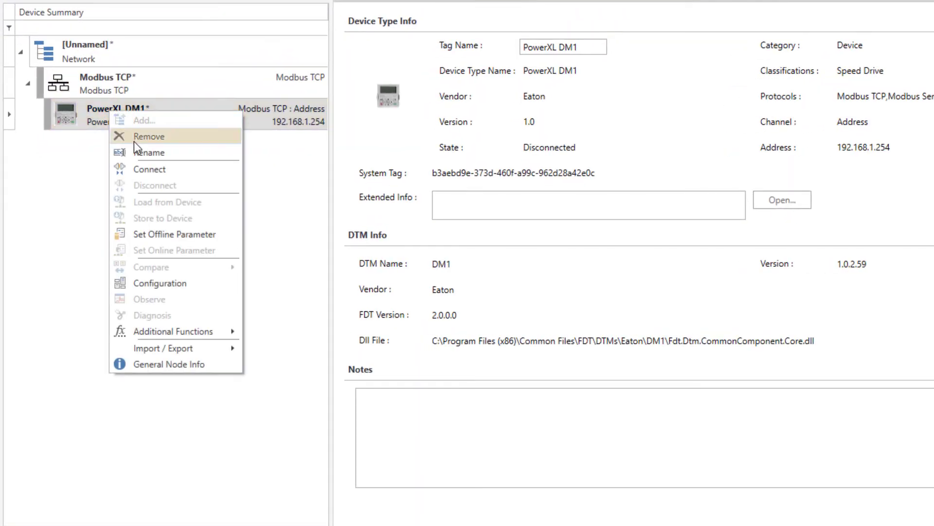
pyautogui.click(139, 154)
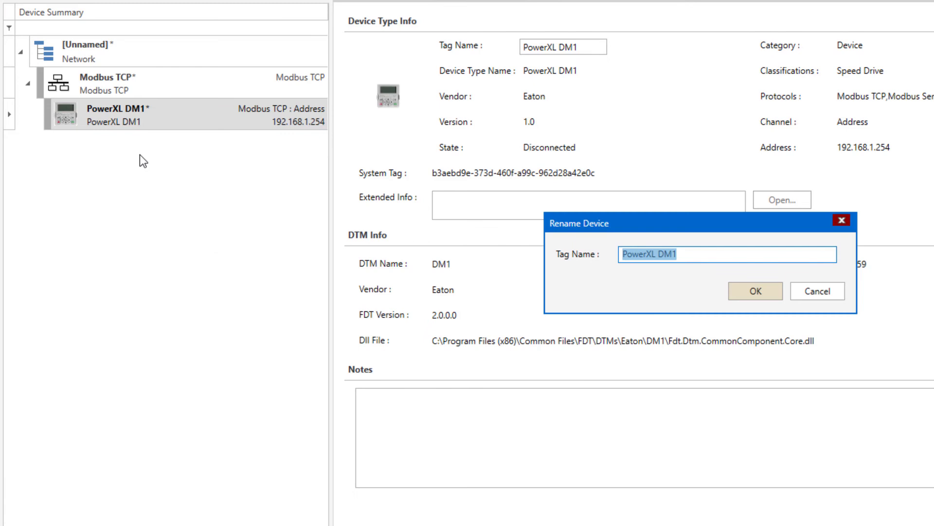
pyautogui.write('DM1PRO')
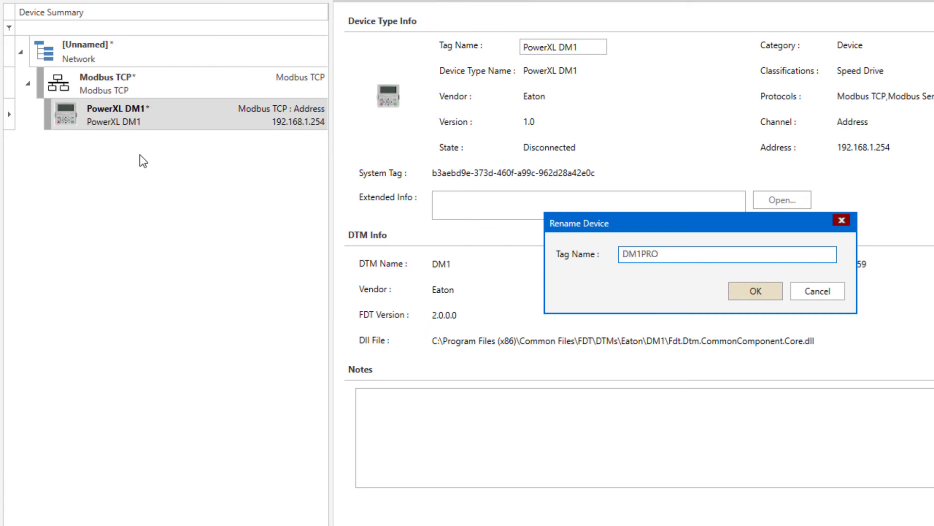
pyautogui.write('-321')
pyautogui.write('D6_Ap')
pyautogui.write('p_Standard')
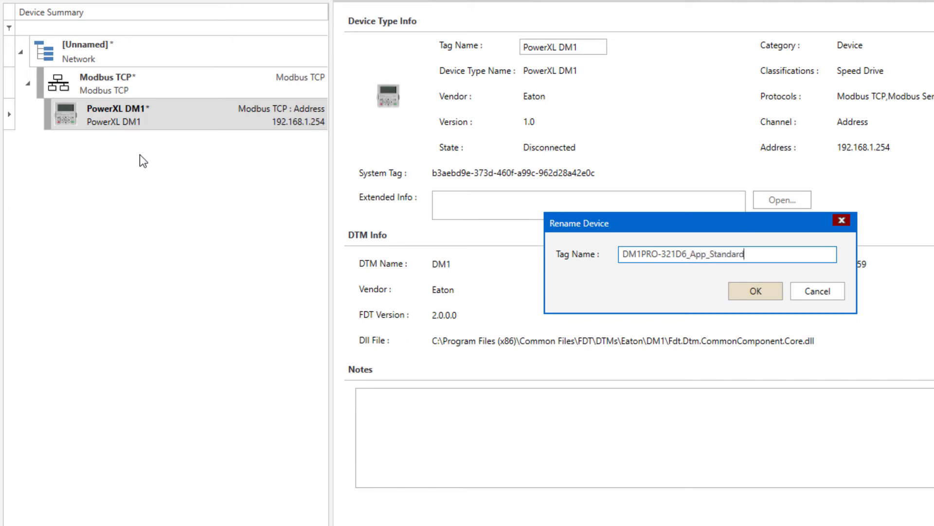
pyautogui.click(754, 292)
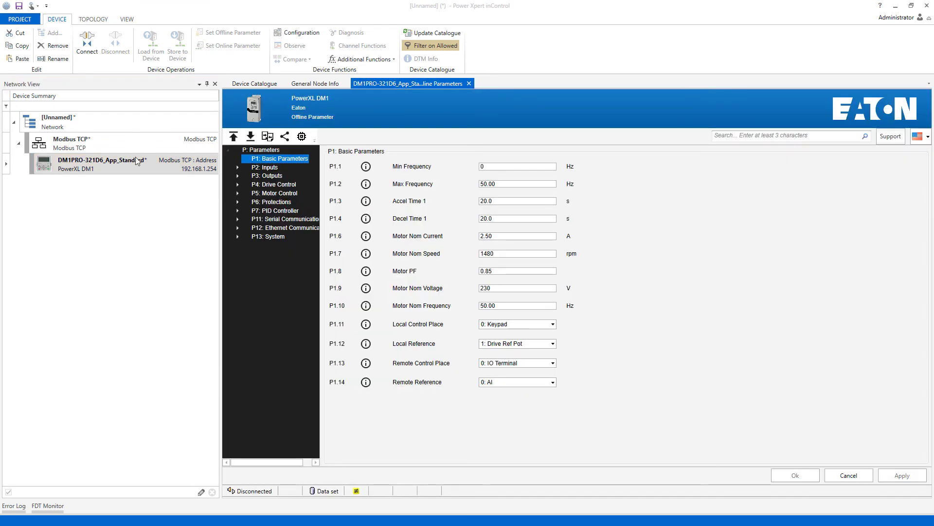
pyautogui.moveTo(154, 114)
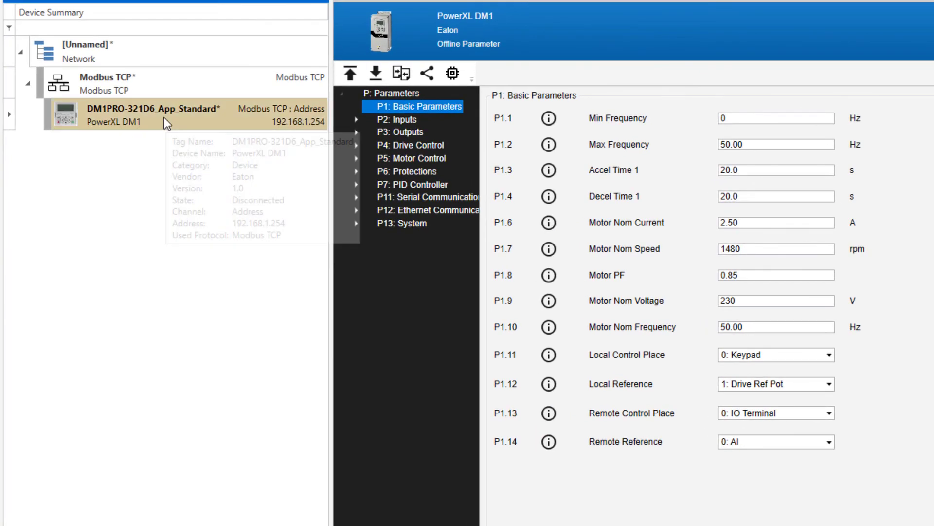
# Connect to the DM1PRO-321D6_App_Standard drive from its right-click menu.
pyautogui.rightClick(200, 124)
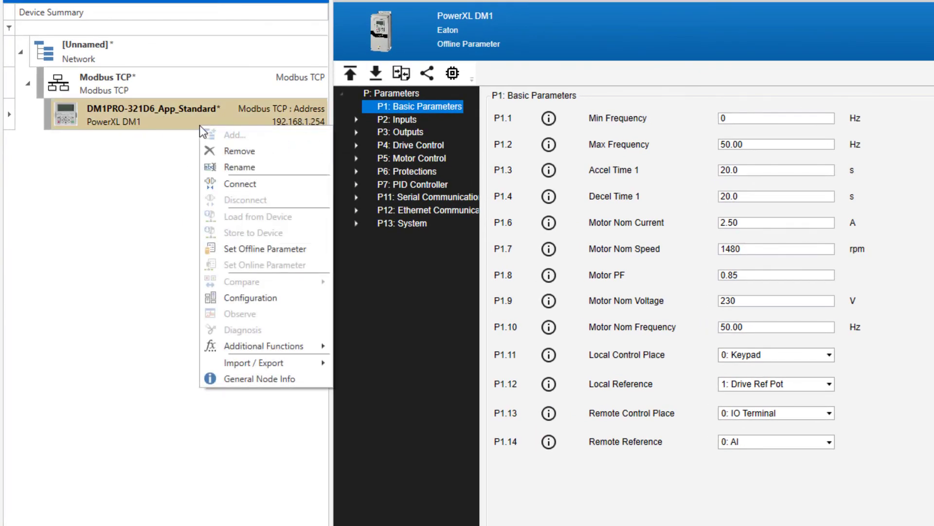
pyautogui.click(235, 184)
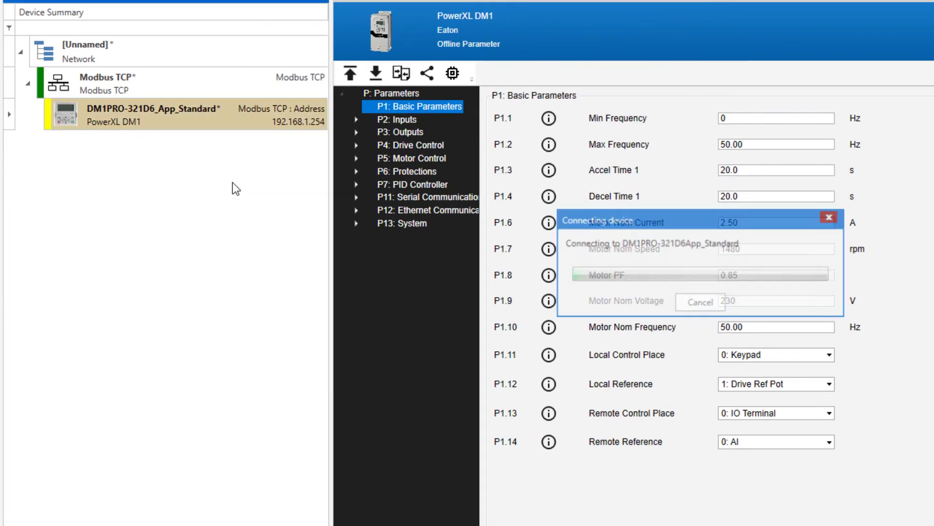